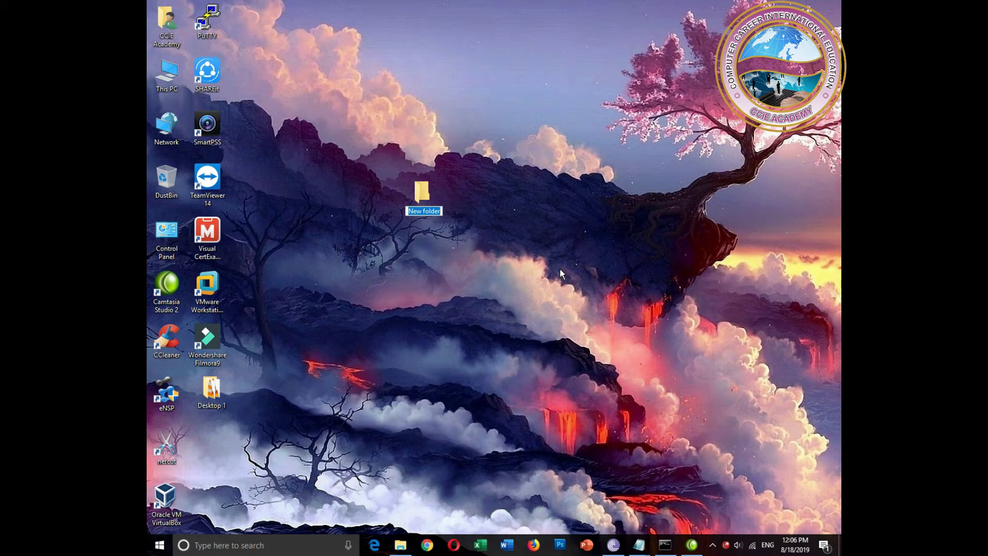
Accept the default name for the new desktop folder.
key("Return")
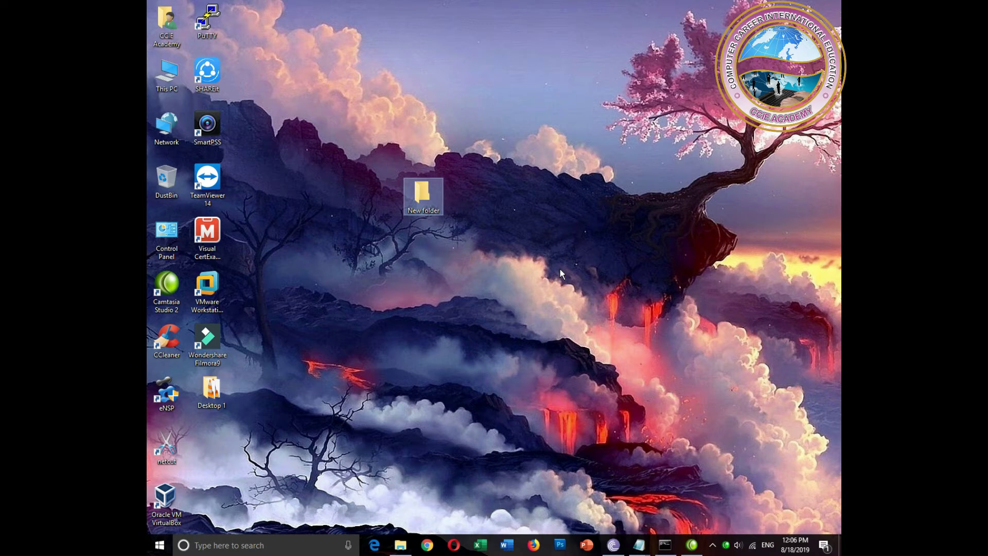
Try to rename the new desktop folder with an empty name.
right_click(429, 196)
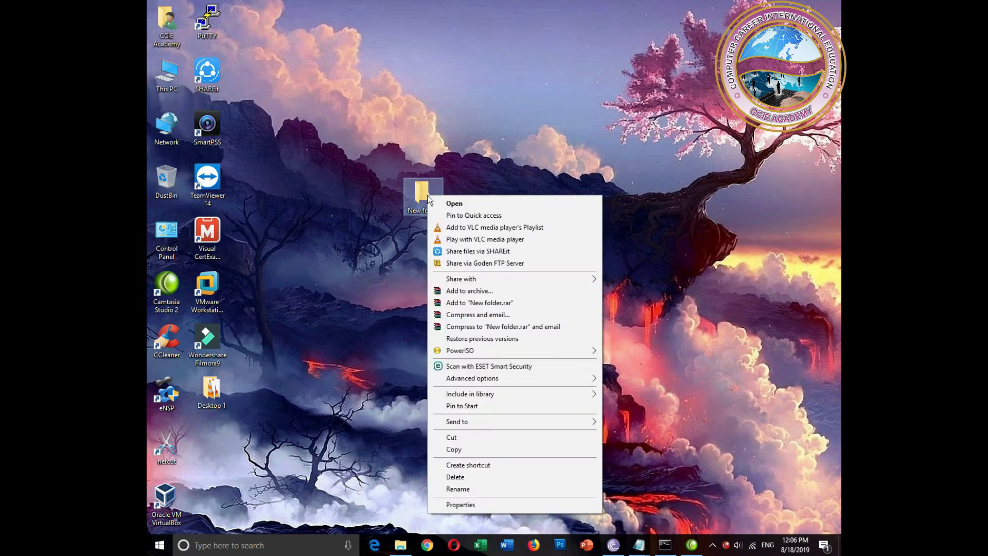
left_click(458, 488)
key("BackSpace")
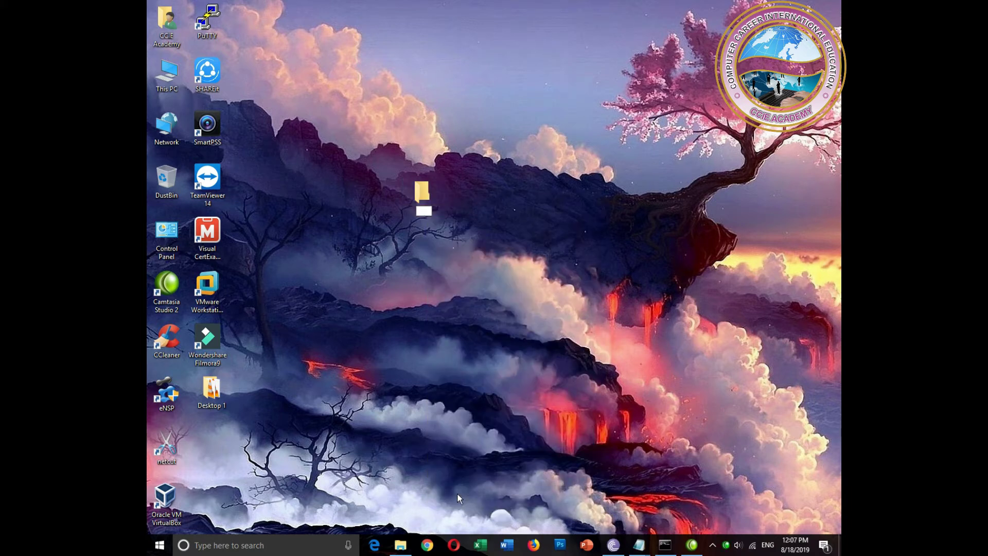
key("Return")
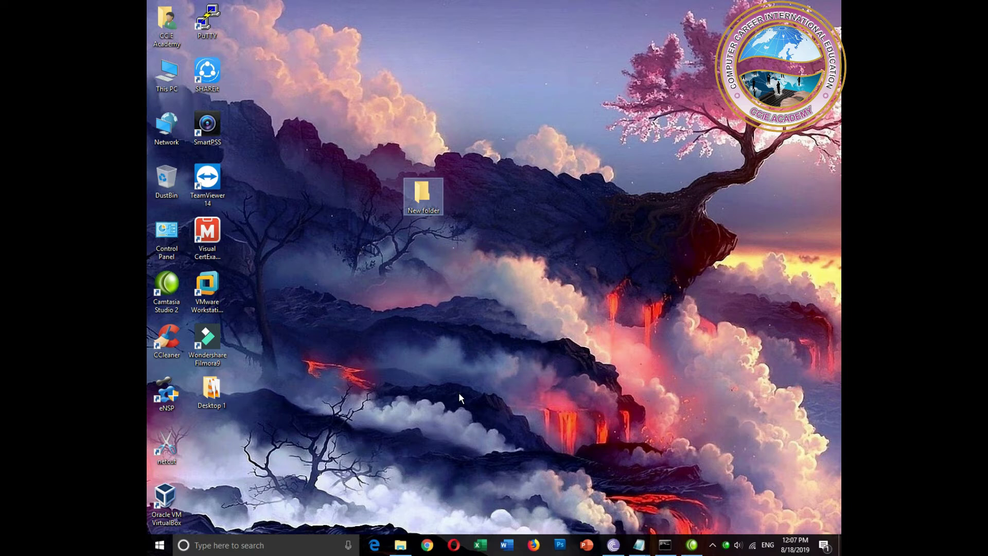
right_click(417, 212)
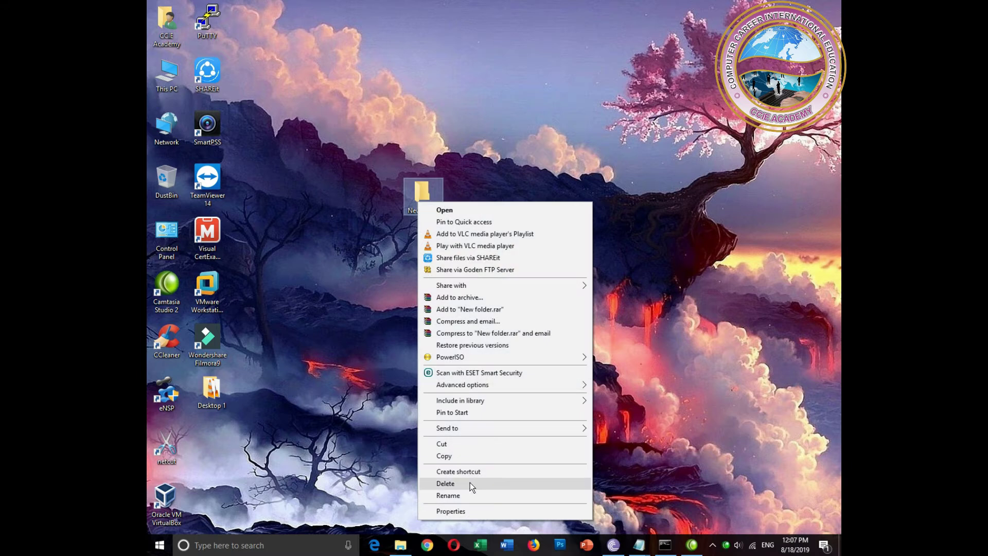
left_click(469, 494)
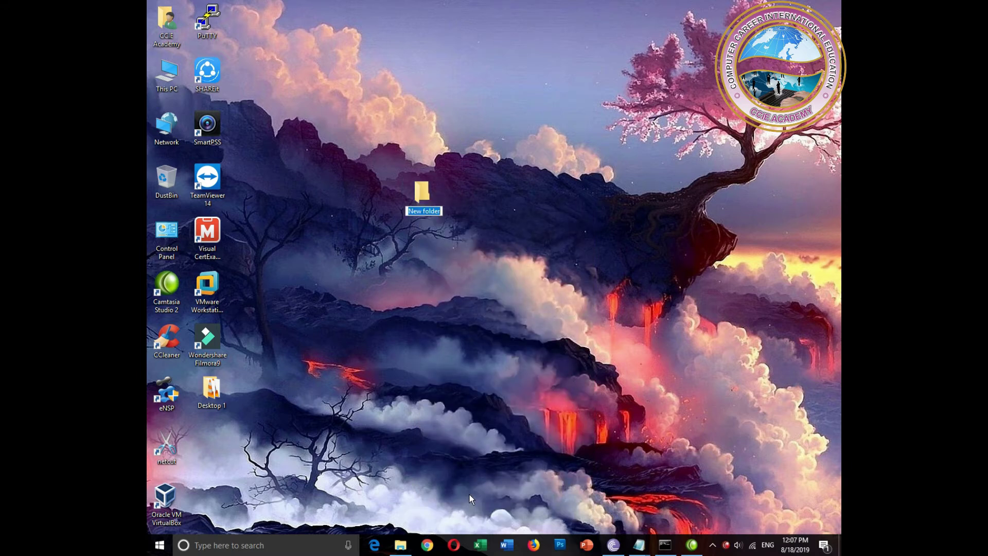
Switch to the Notepad note about Alt + 255, maximize it, set its font size to 48, and minimize it after reading.
left_click(638, 545)
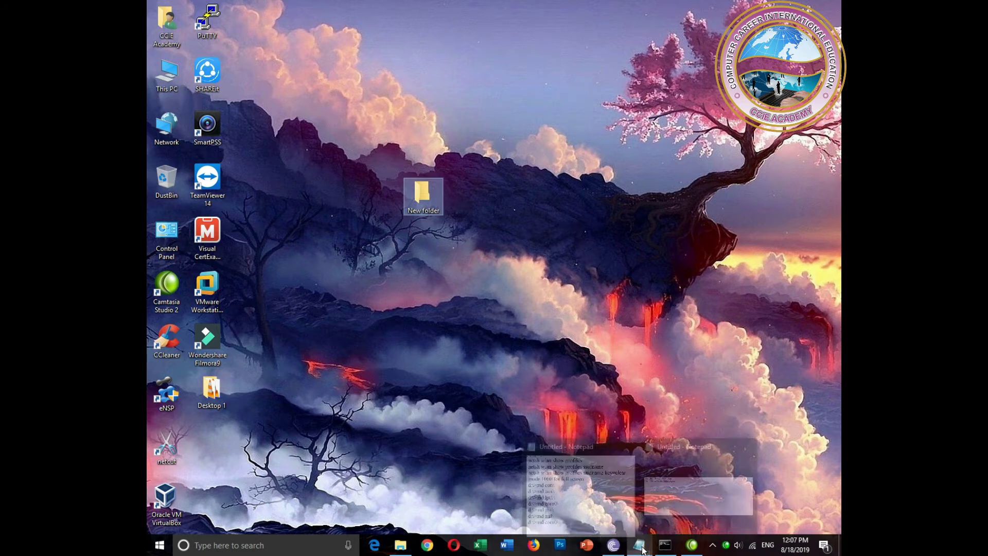
left_click(684, 492)
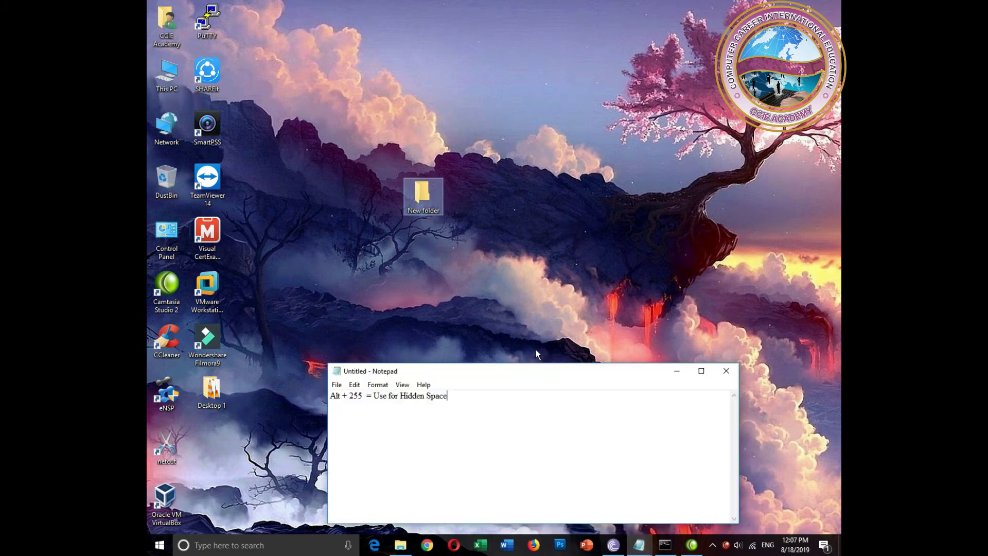
double_click(469, 371)
left_click(197, 18)
left_click(196, 39)
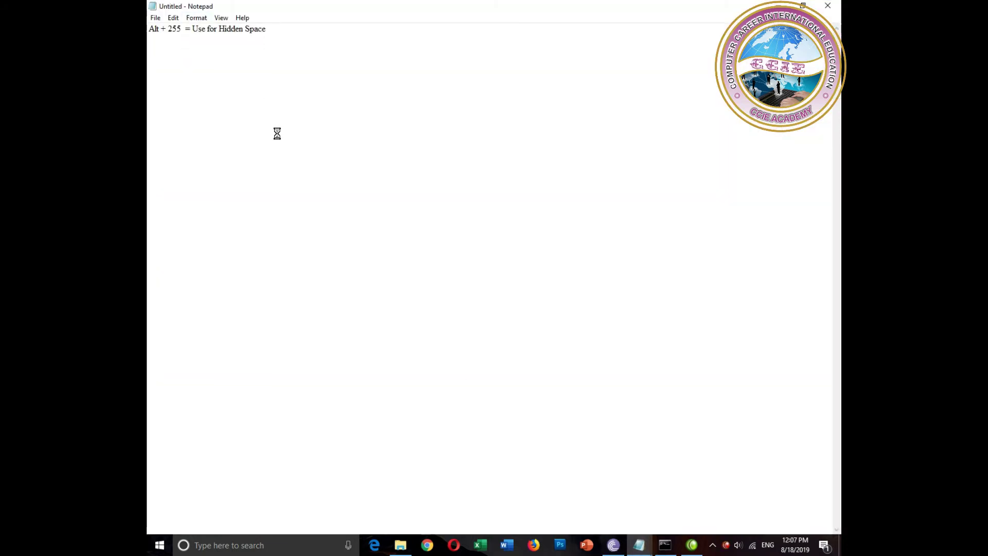
left_click(379, 178)
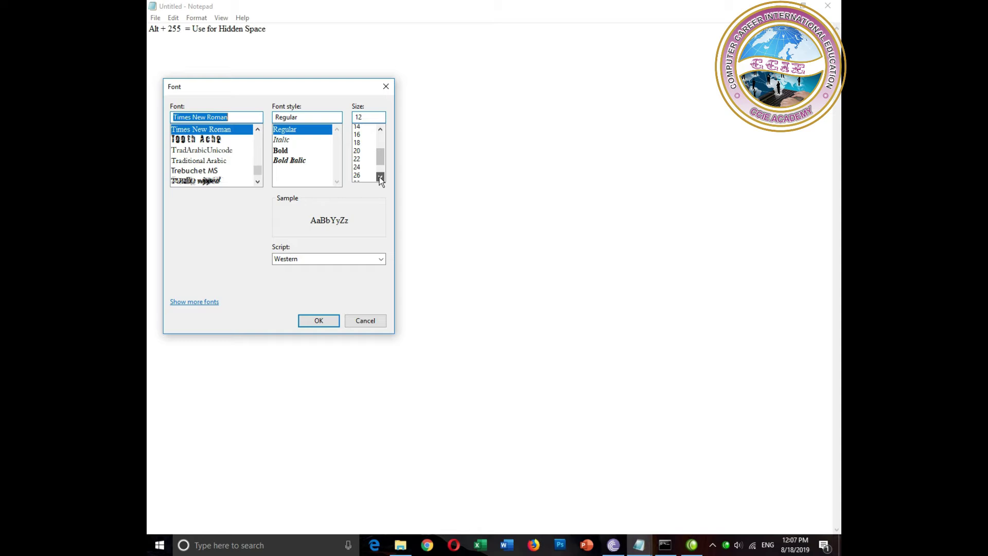
left_click(360, 169)
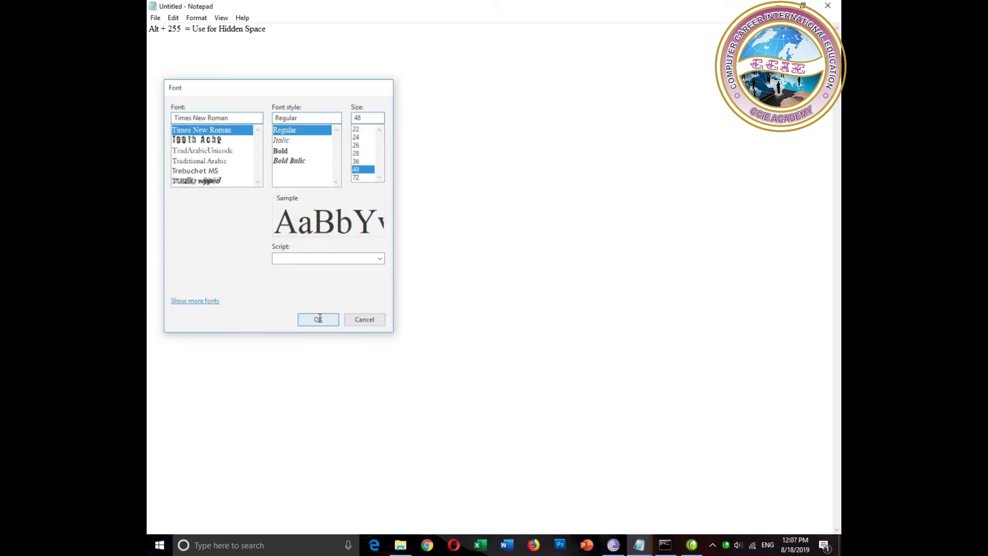
left_click(319, 320)
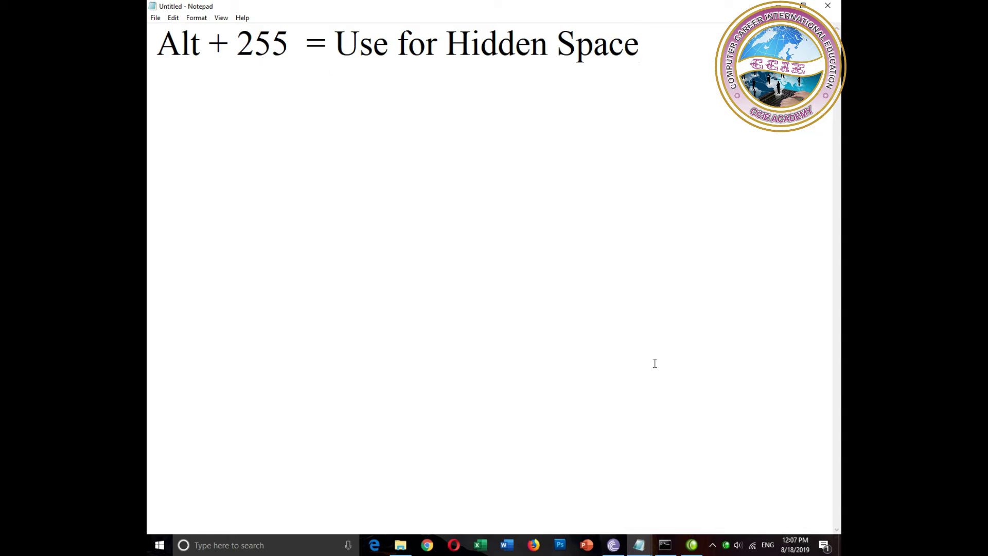
mouse_move(639, 544)
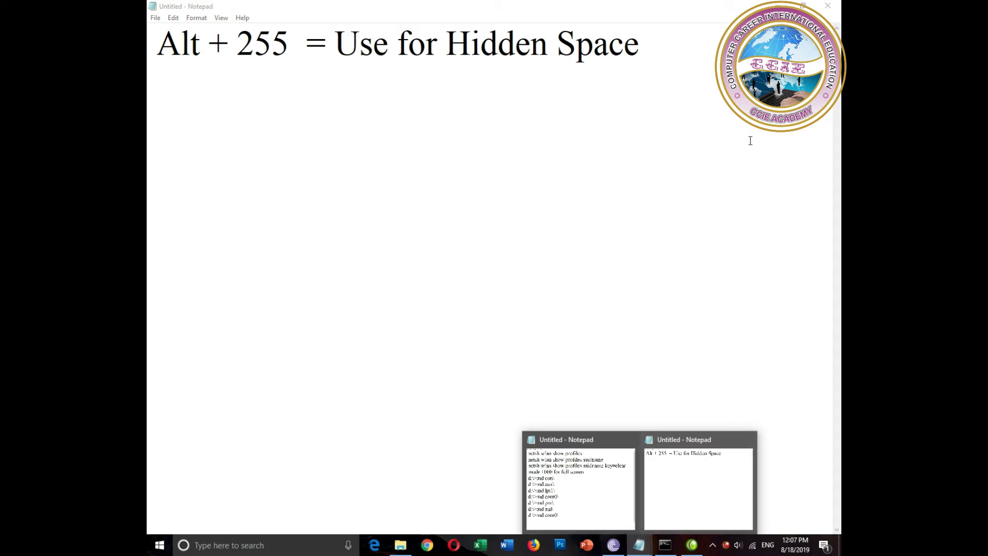
left_click(778, 5)
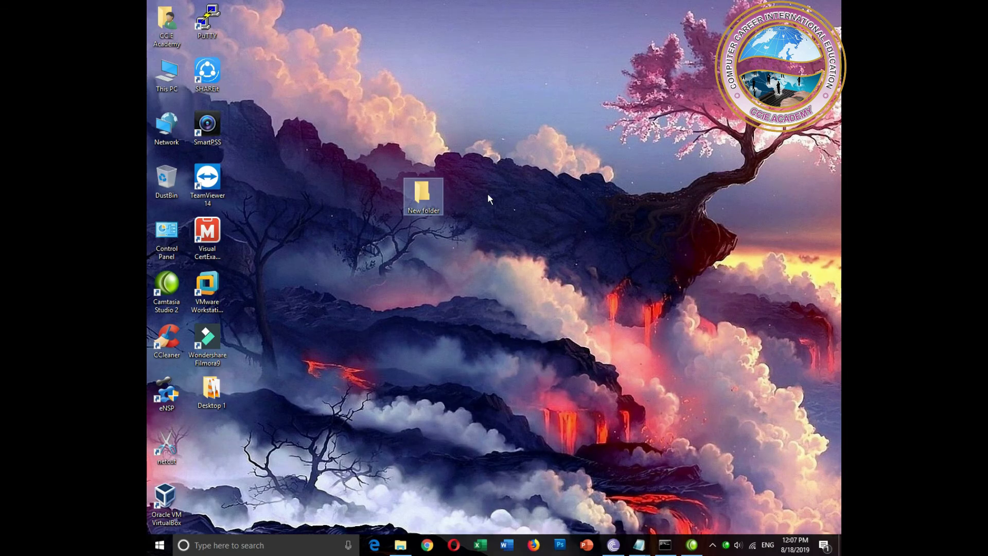
Rename the desktop folder with only the hidden space character (Alt + 255) and move it up over the wallpaper's sky.
right_click(427, 209)
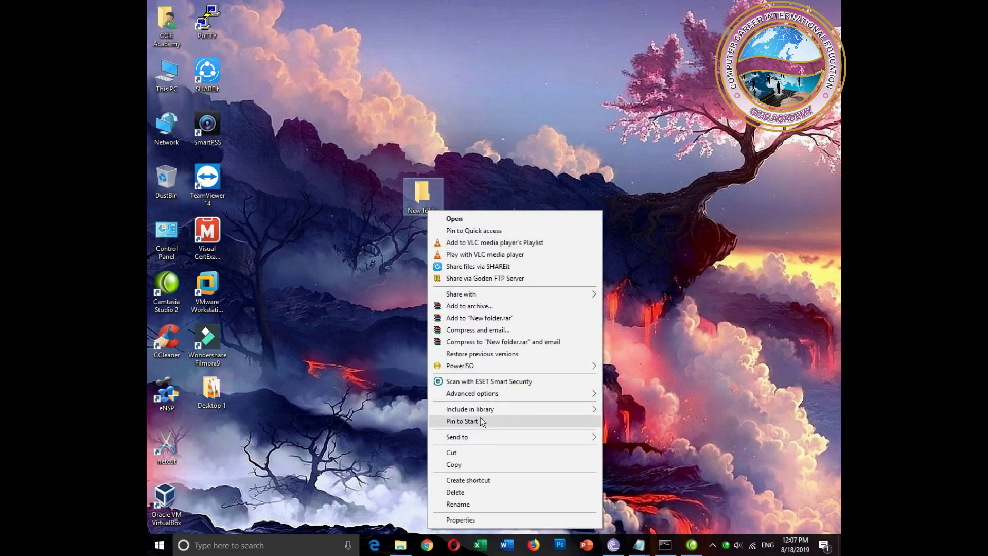
left_click(468, 503)
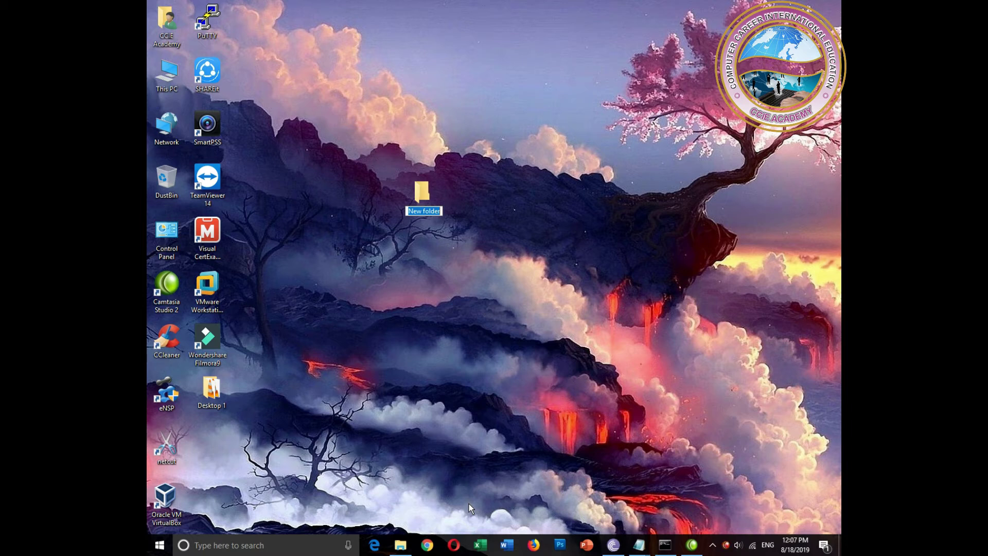
key("BackSpace")
left_click(526, 288)
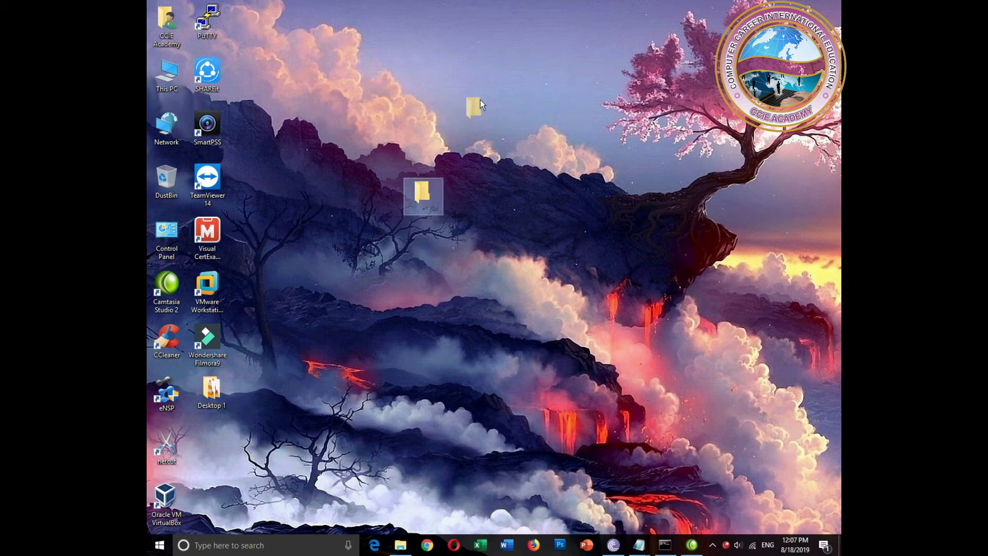
left_click_drag(480, 100, 481, 100)
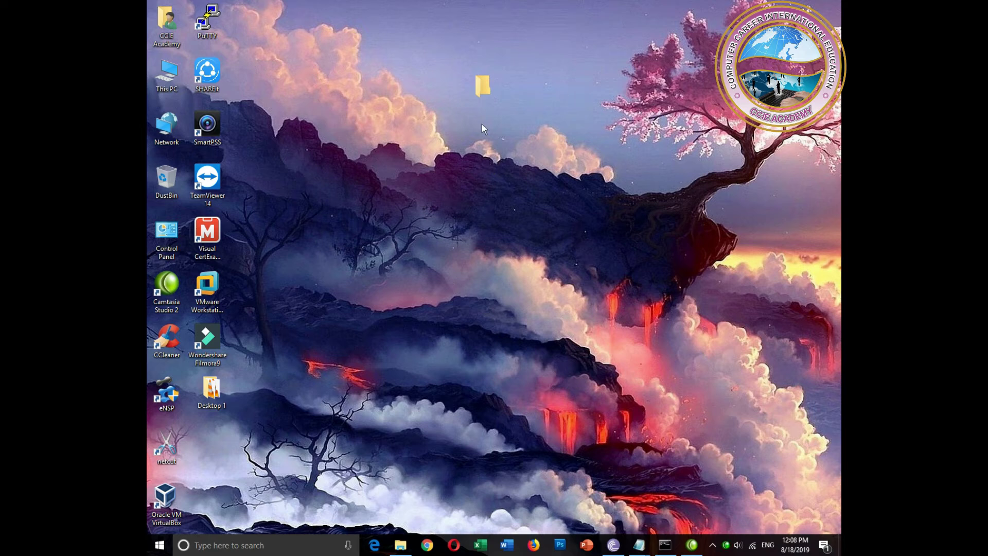
Open the blank-named folder's properties and bring up its customization settings.
right_click(483, 97)
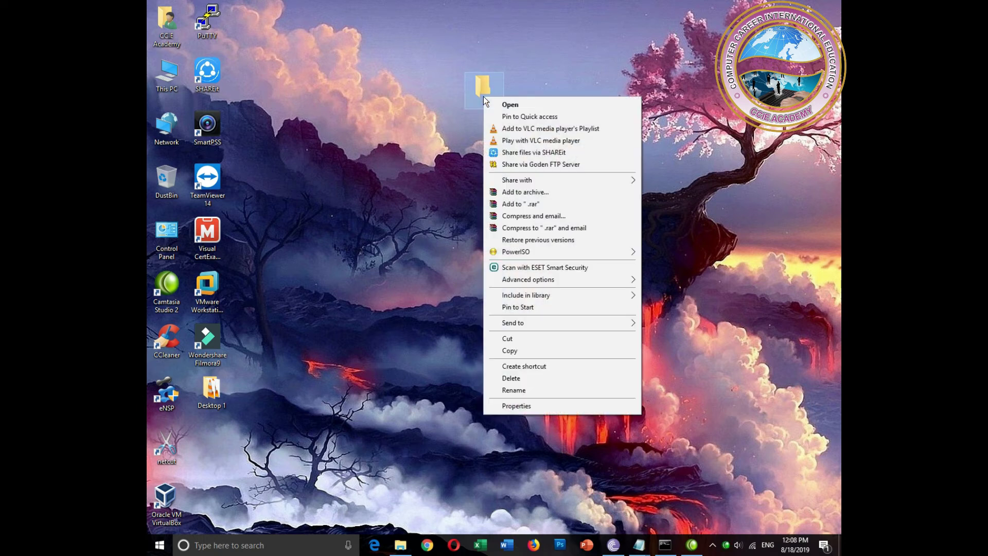
left_click(515, 406)
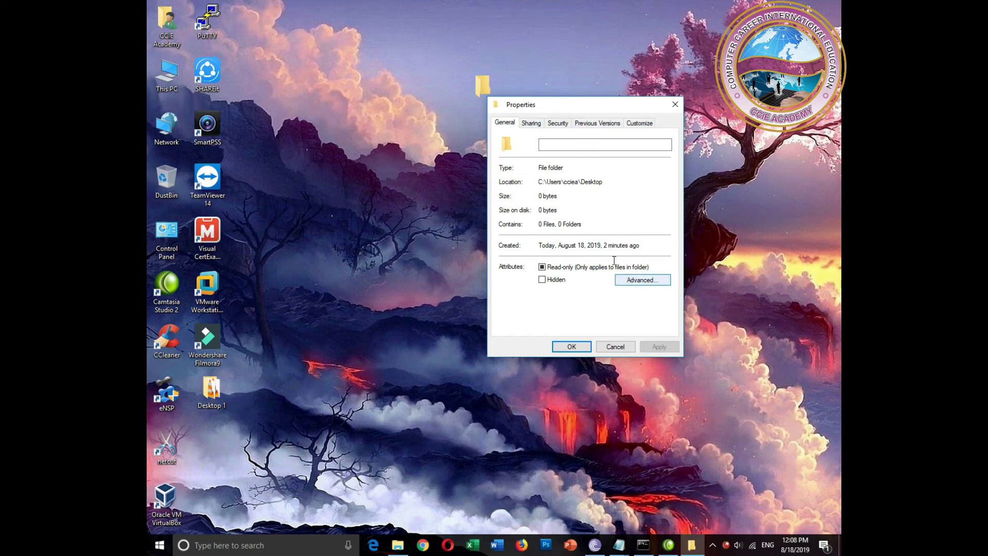
left_click(536, 126)
left_click(559, 125)
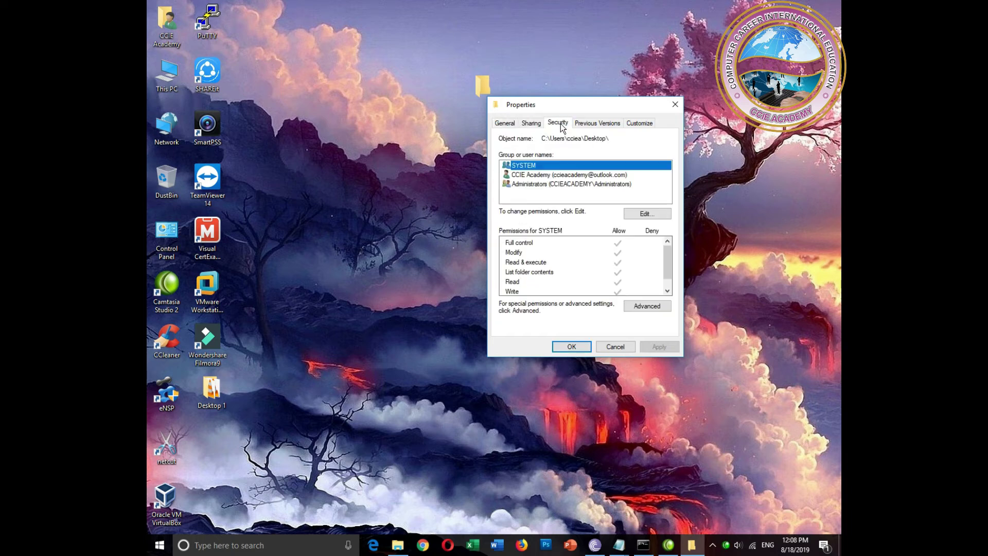
left_click(587, 129)
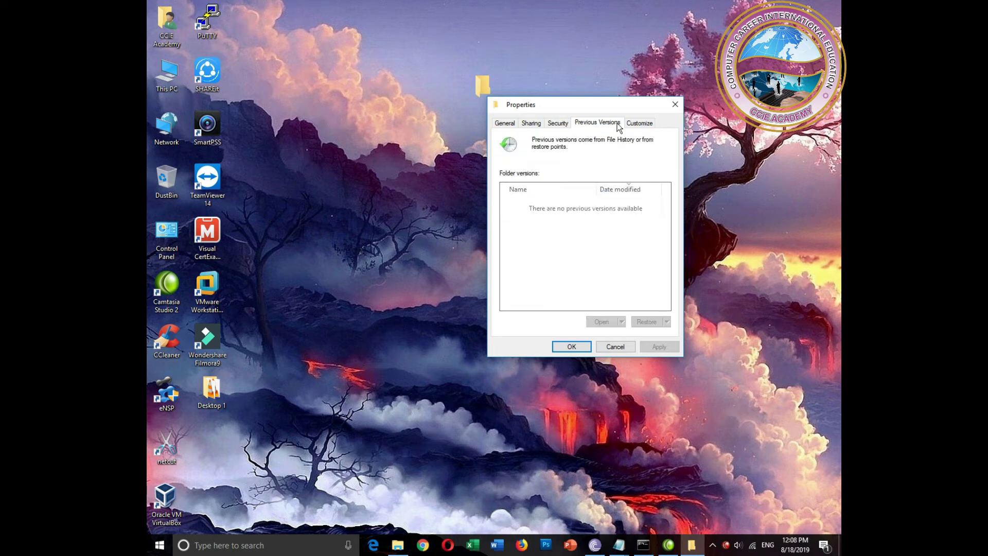
left_click(638, 126)
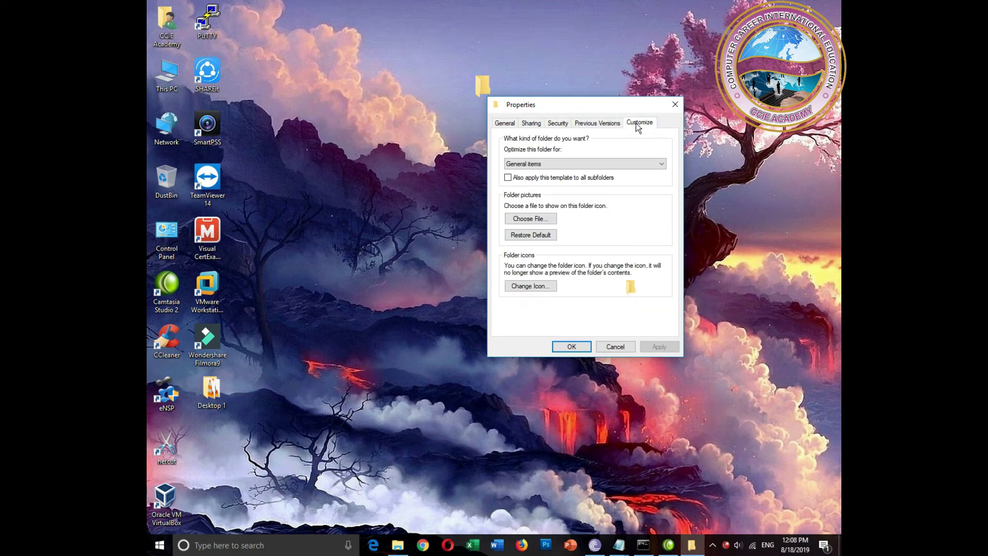
Change the folder's icon to an empty transparent one from shell32.dll and apply the properties.
left_click(529, 286)
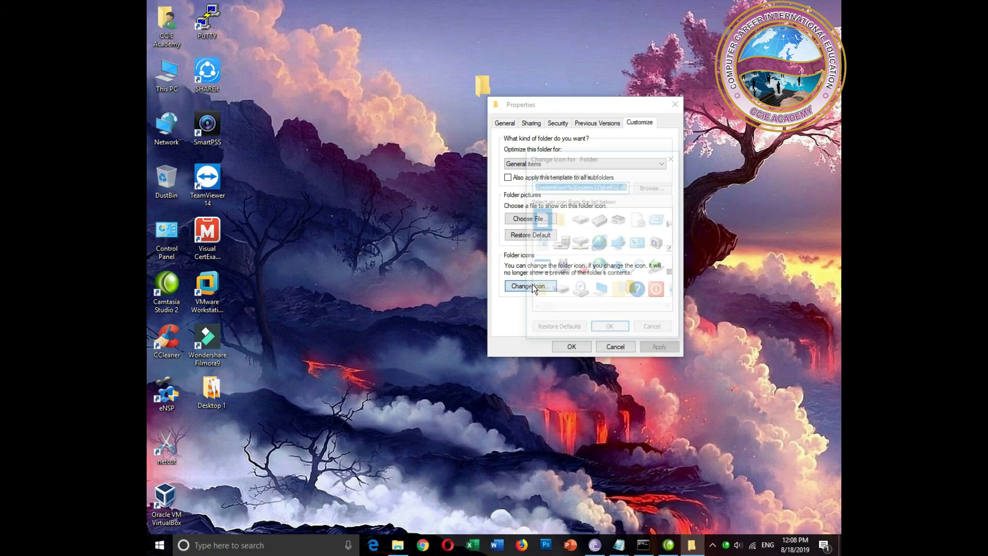
left_click(671, 308)
left_click_drag(674, 309, 671, 308)
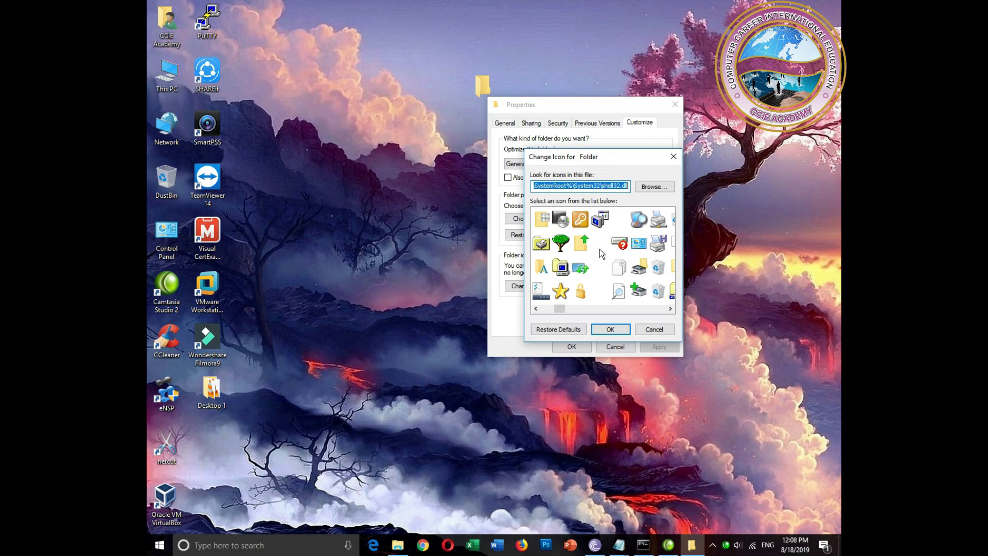
left_click(600, 250)
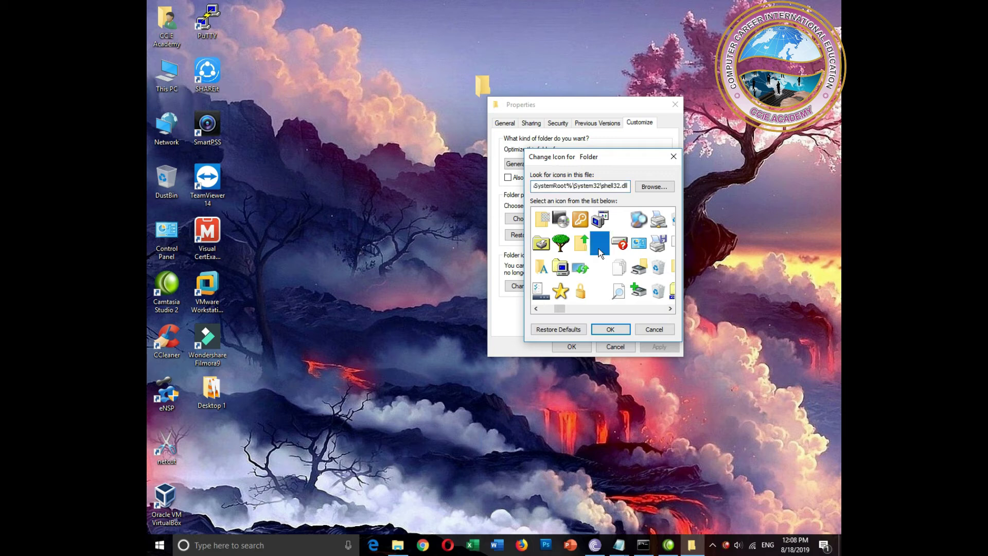
left_click(611, 329)
left_click(569, 347)
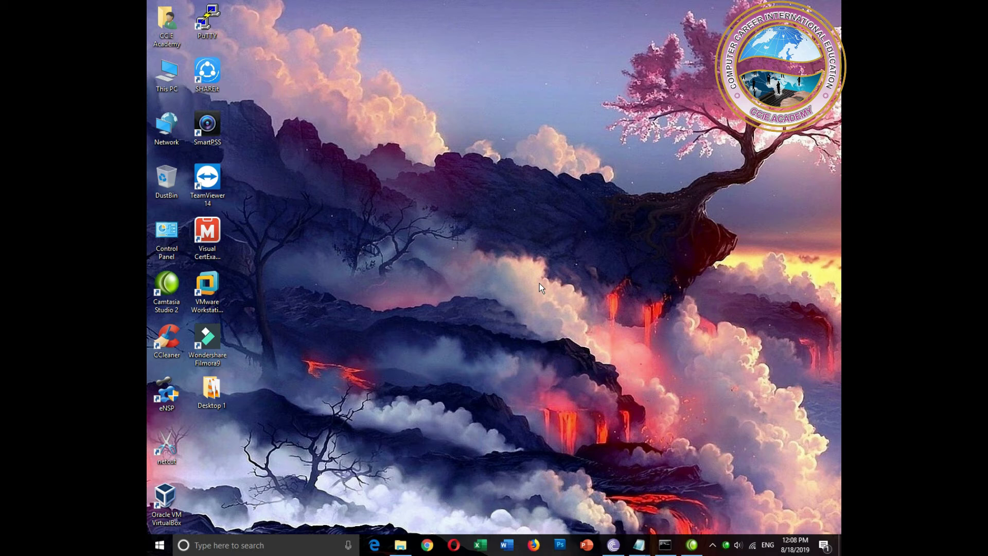
Locate the invisible folder by marquee-selecting the sky area of the desktop, and check that its available commands still open.
left_click_drag(647, 233, 385, 36)
left_click_drag(613, 253, 382, 25)
left_click_drag(607, 187, 384, 17)
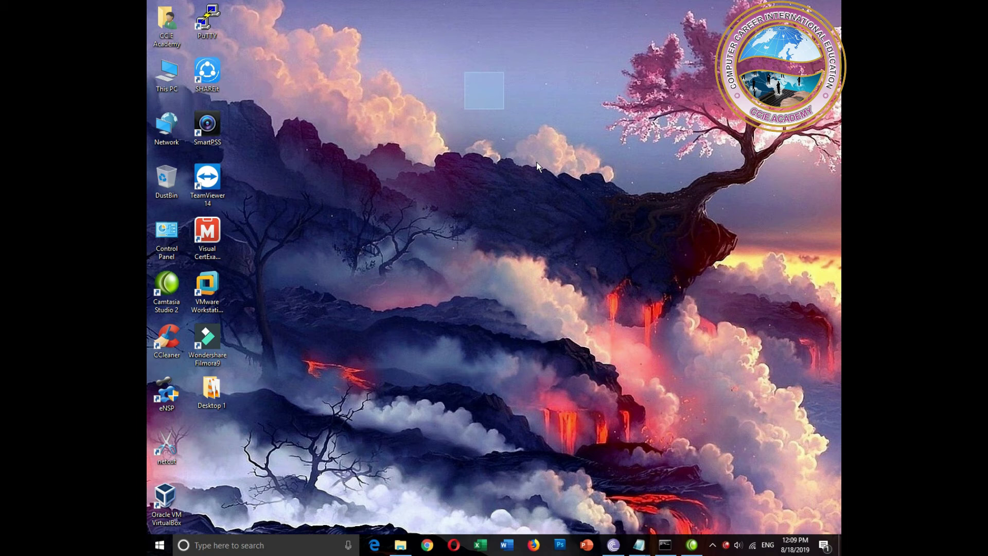
left_click_drag(486, 106, 587, 128)
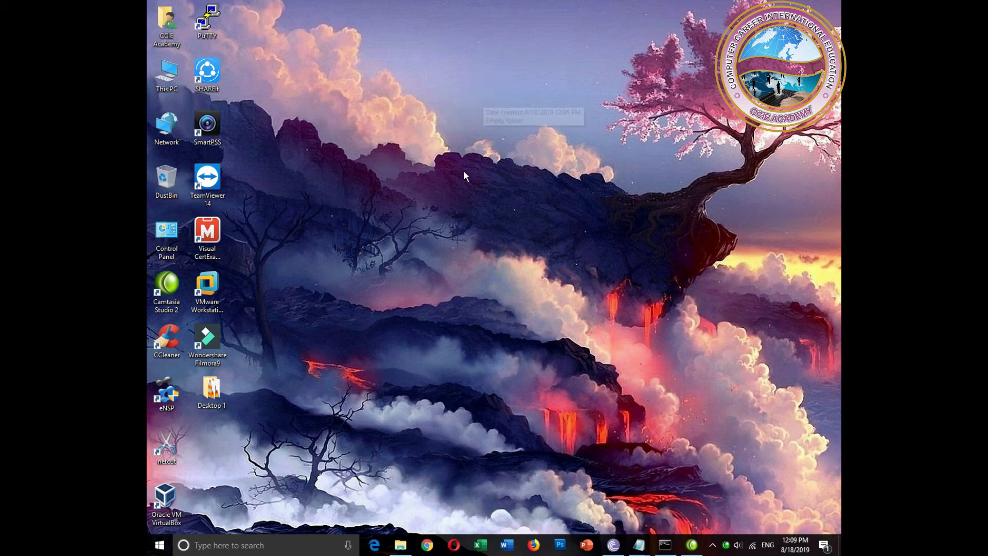
left_click_drag(594, 183, 399, 45)
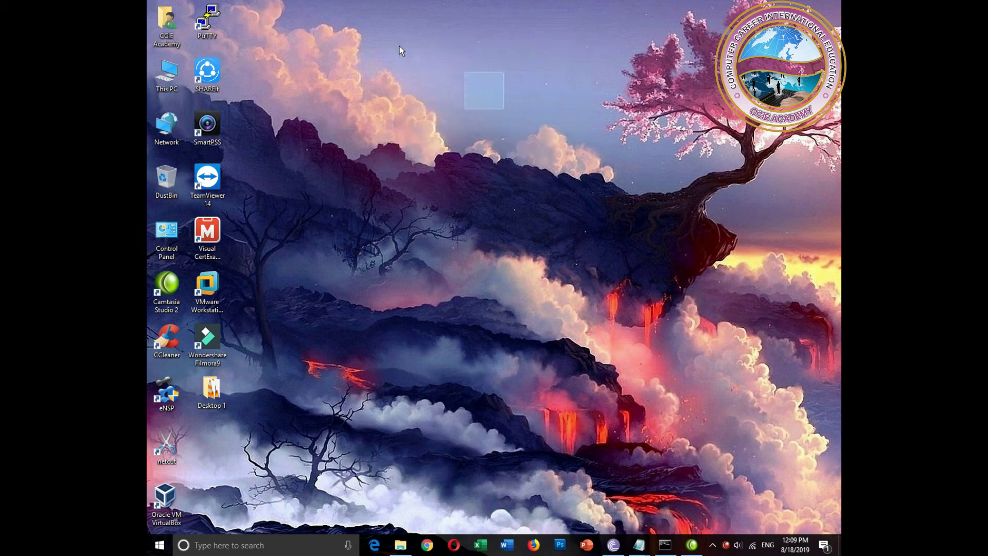
right_click(498, 90)
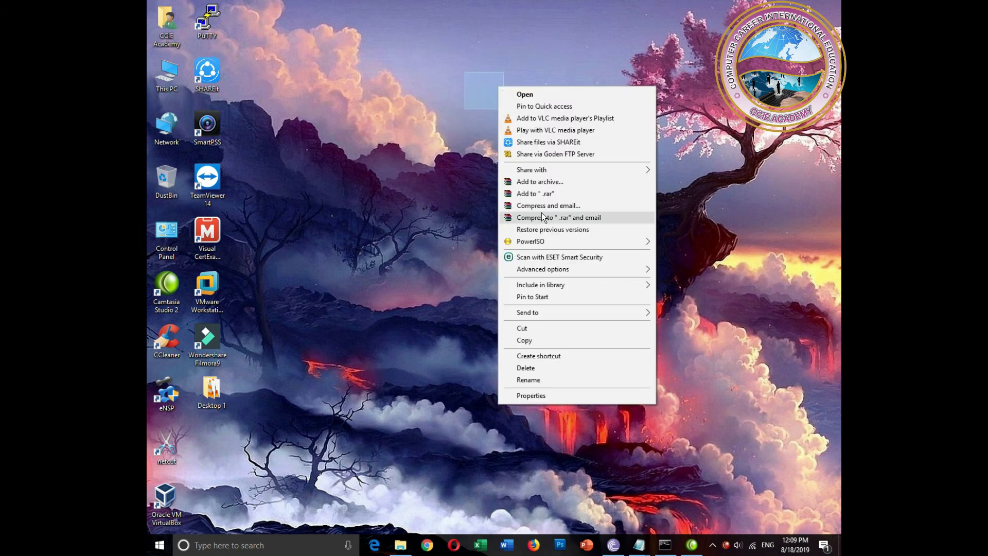
left_click(436, 277)
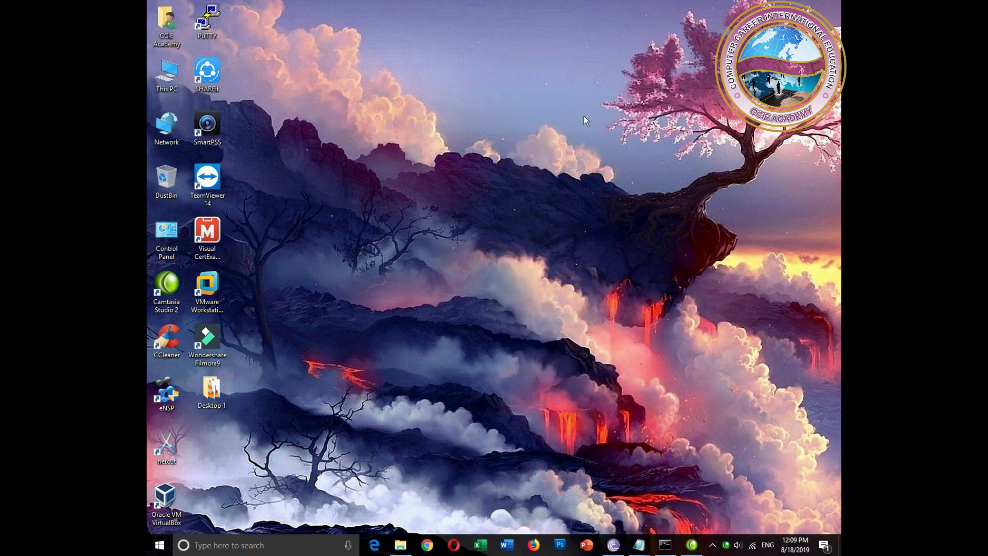
Locate the invisible folder in the wallpaper's sky area and change its icon to the desktop computer one from shell32.dll.
left_click_drag(641, 173, 355, 10)
right_click(480, 89)
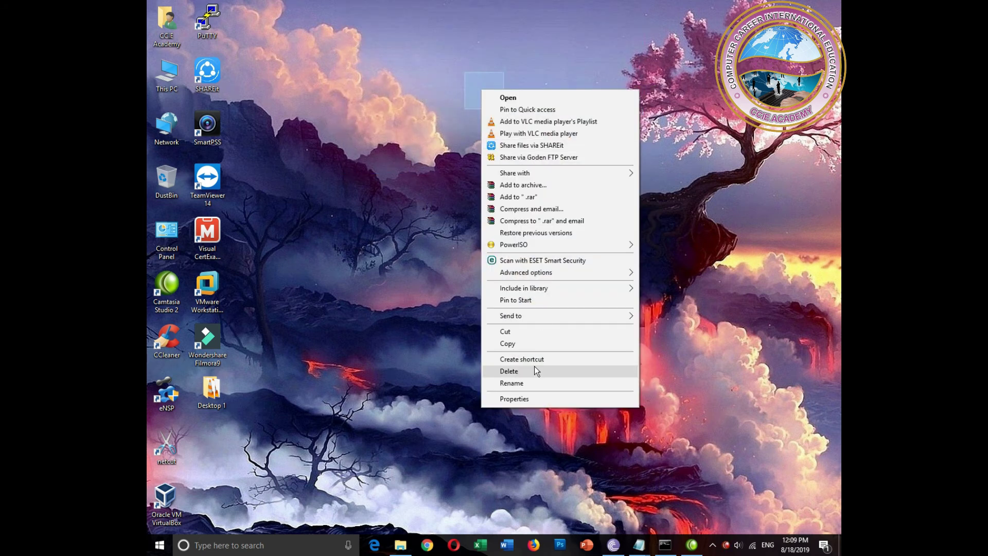
left_click(532, 403)
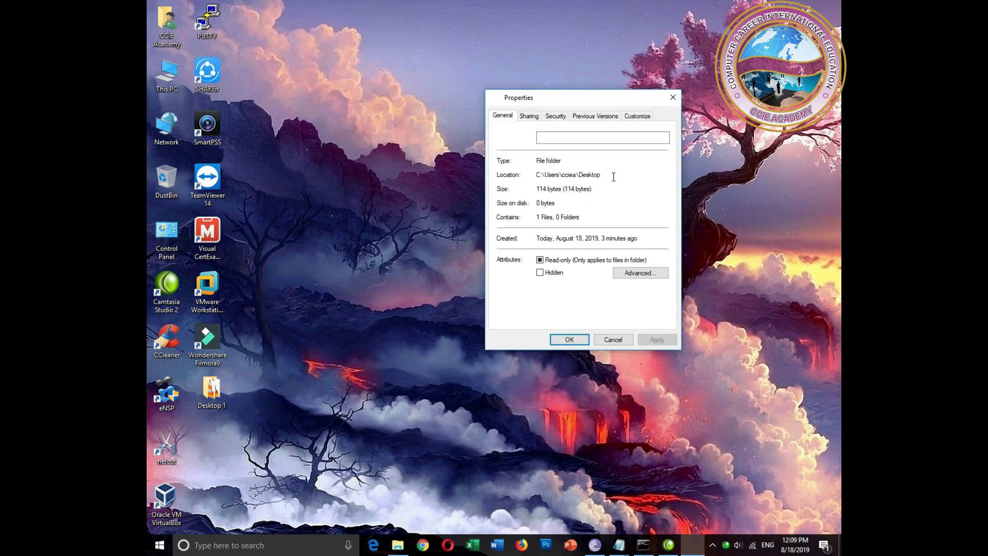
left_click(637, 116)
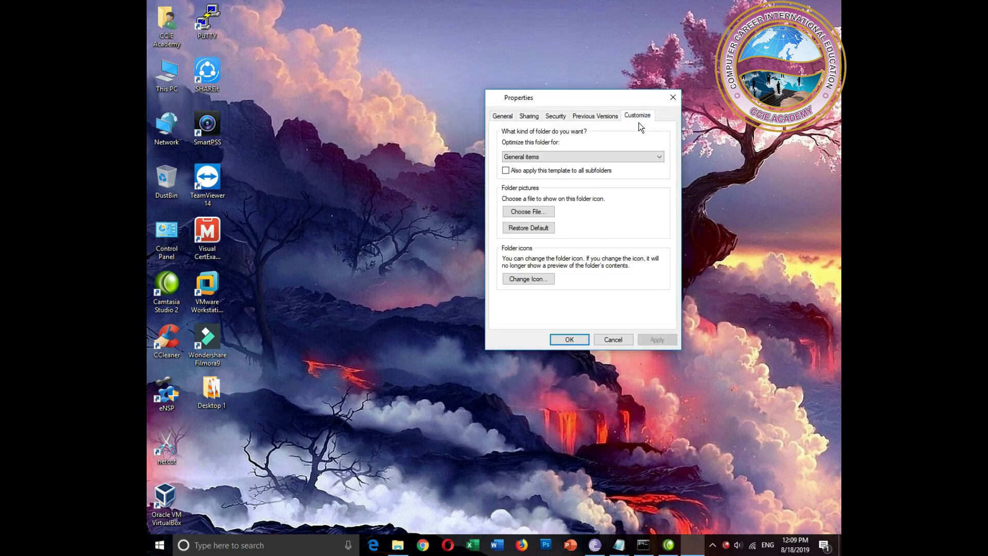
left_click(534, 278)
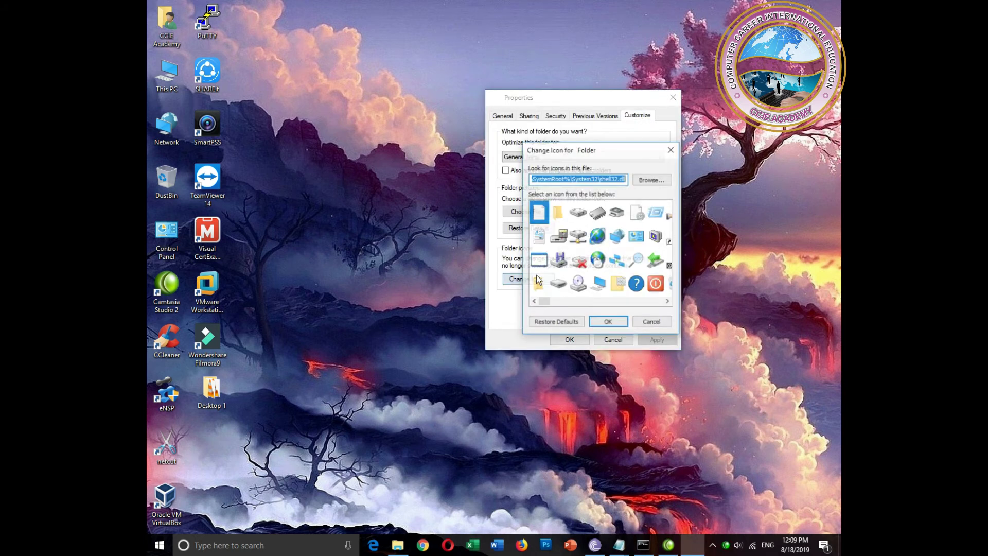
left_click(607, 283)
left_click(607, 322)
left_click(571, 340)
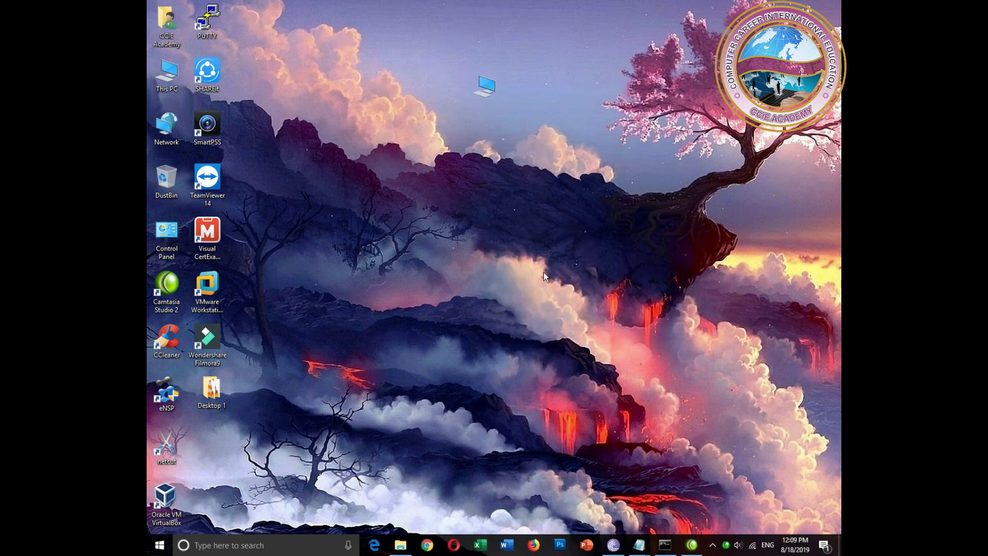
Create a new folder in the middle of the desktop and name it with a person's first name.
right_click(464, 231)
left_click(499, 329)
left_click(610, 330)
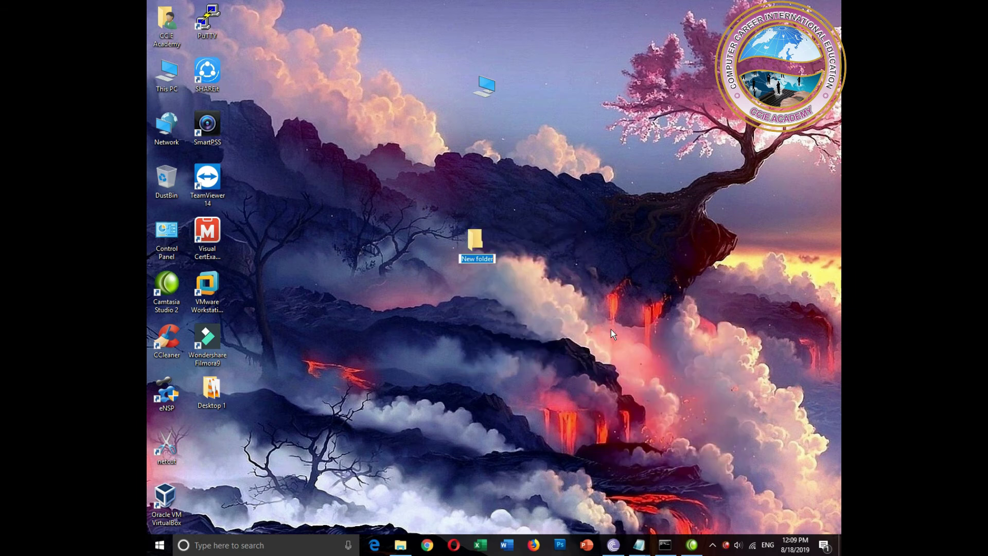
key("BackSpace")
type("Junaid")
Give the newly created folder an empty transparent icon from shell32.dll, apply it, and move the folder up beside the computer-icon folder.
right_click(464, 233)
left_click(511, 524)
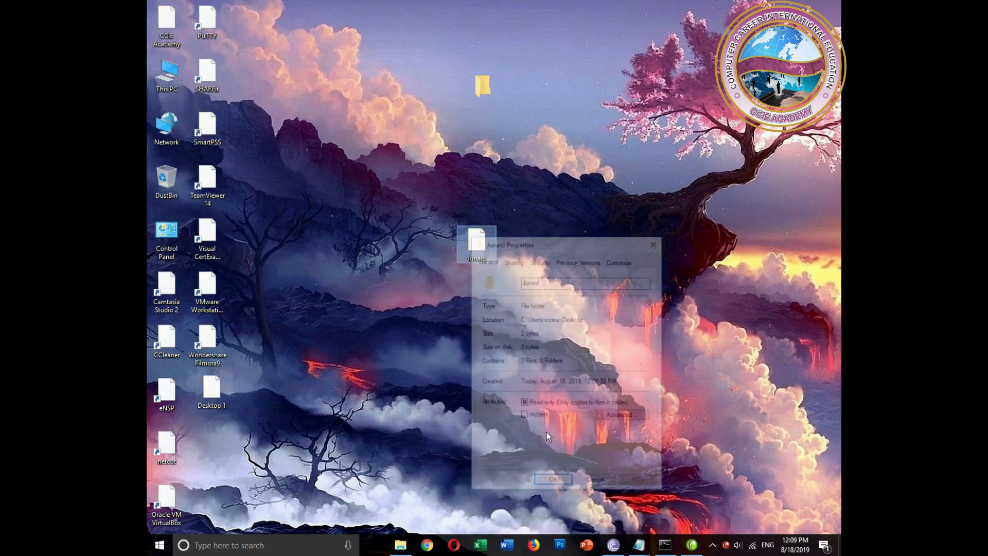
left_click(622, 263)
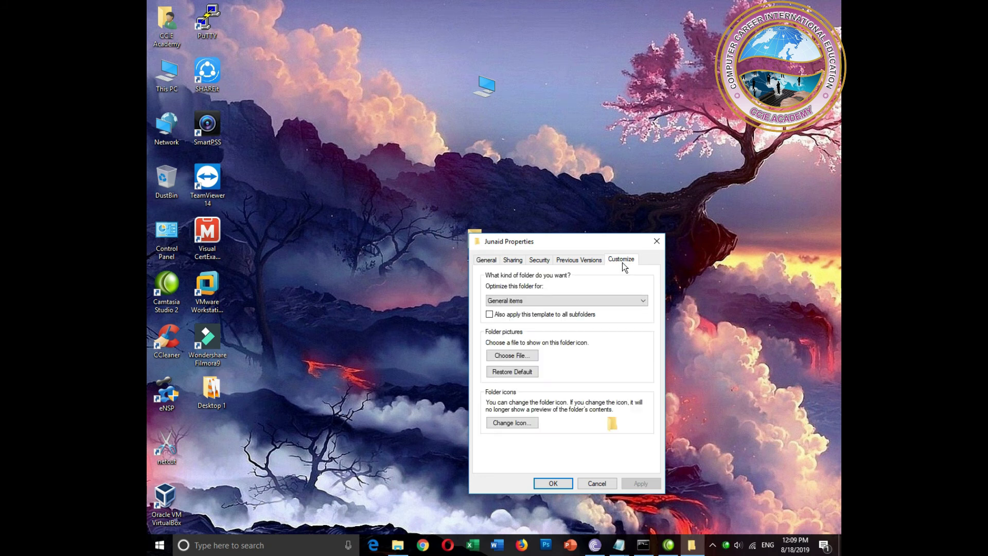
left_click(512, 423)
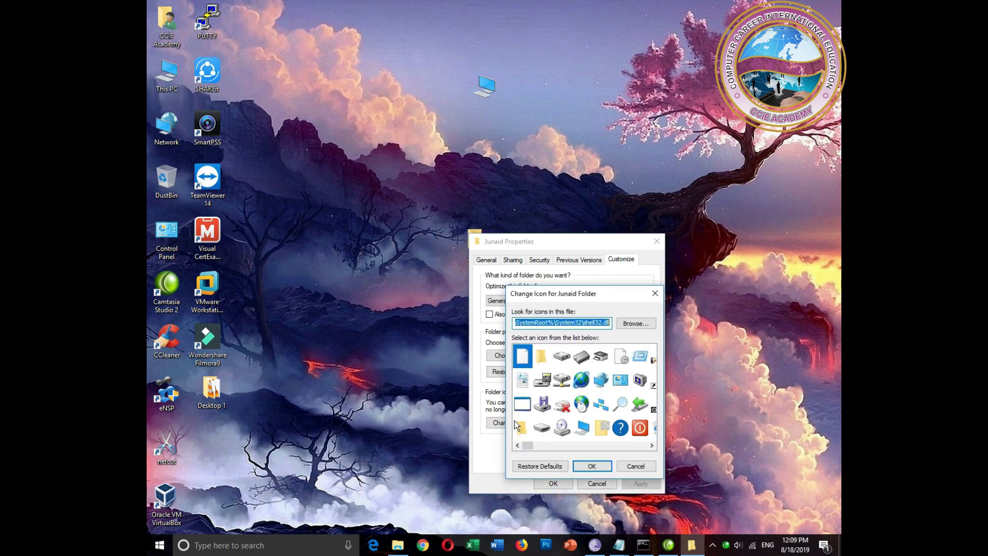
left_click(652, 444)
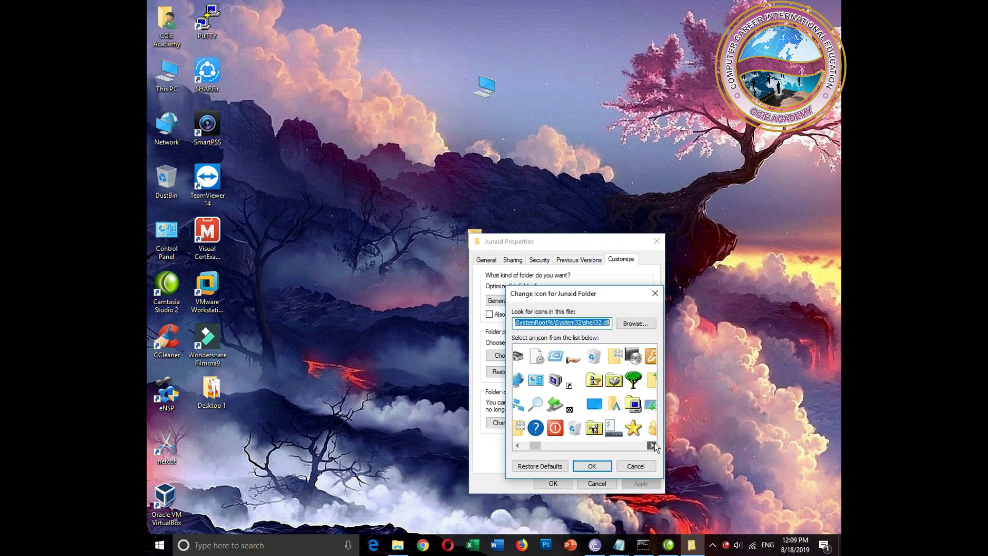
left_click(634, 428)
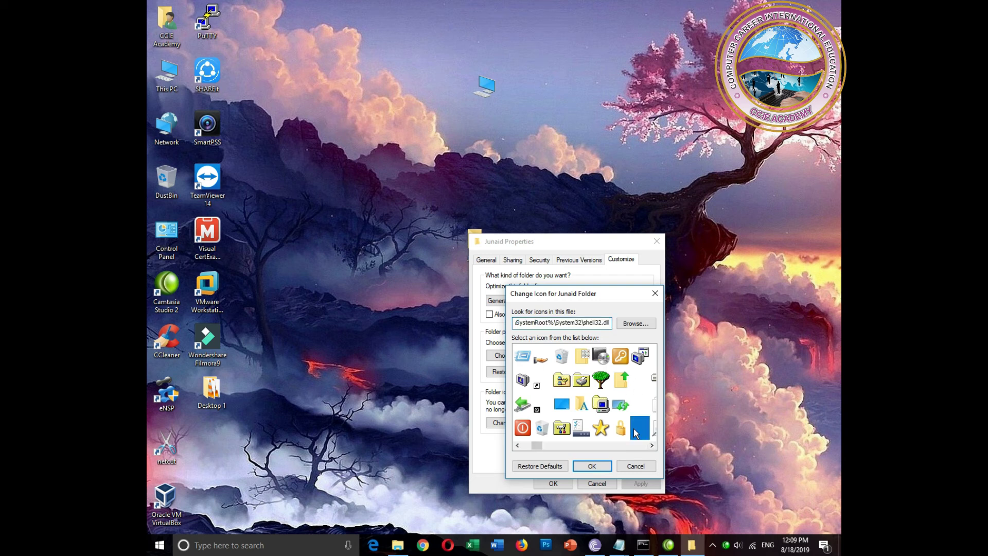
left_click(592, 466)
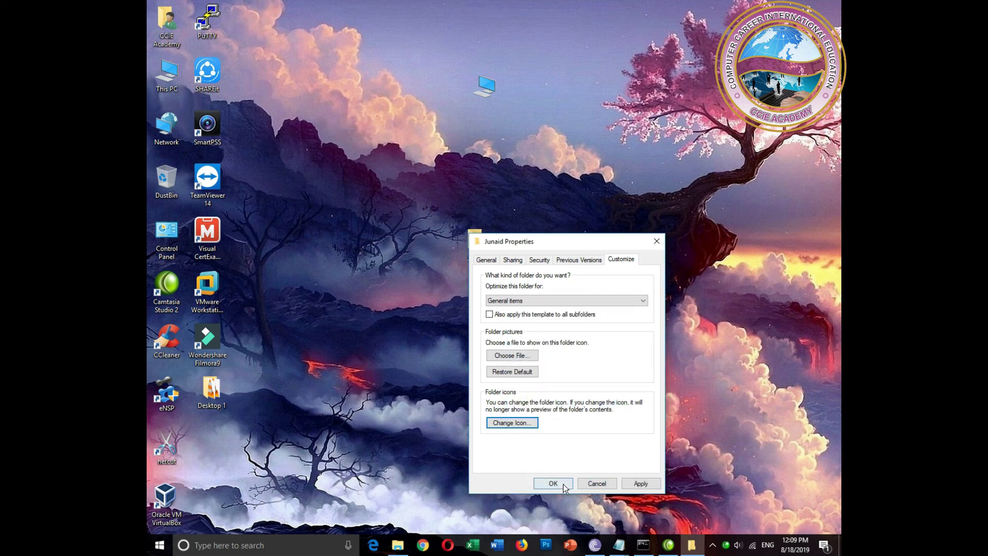
left_click(639, 483)
left_click(589, 484)
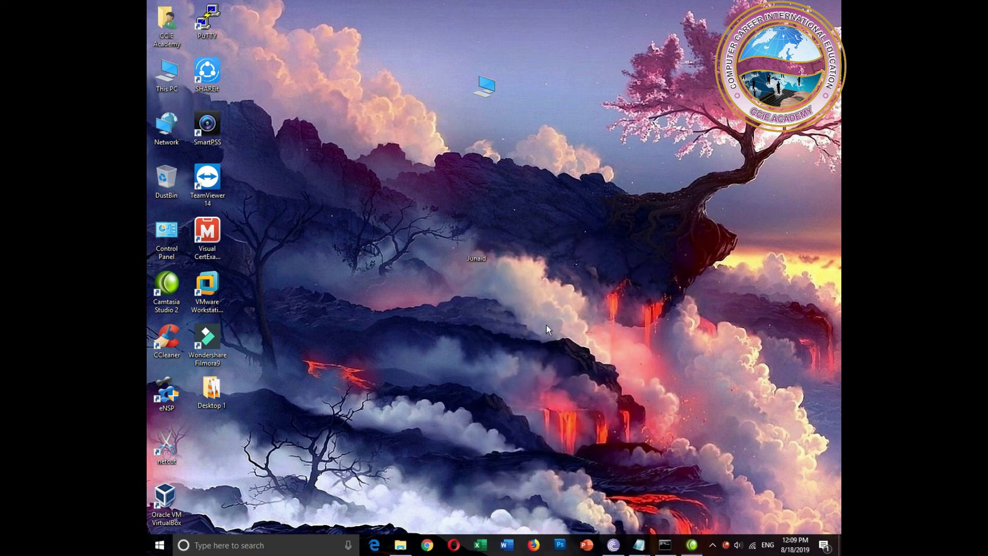
left_click_drag(554, 71, 554, 69)
left_click_drag(253, 4, 176, 420)
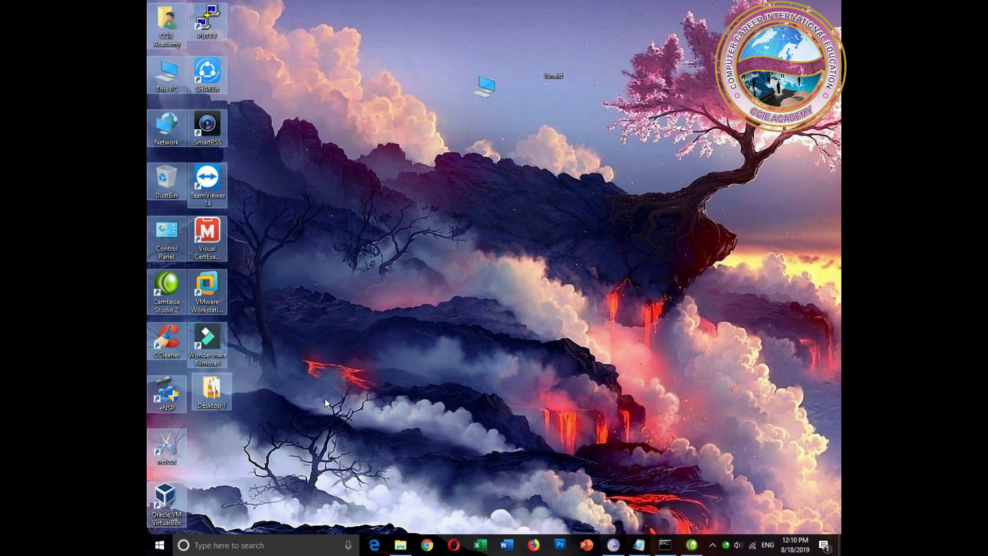
left_click(325, 397)
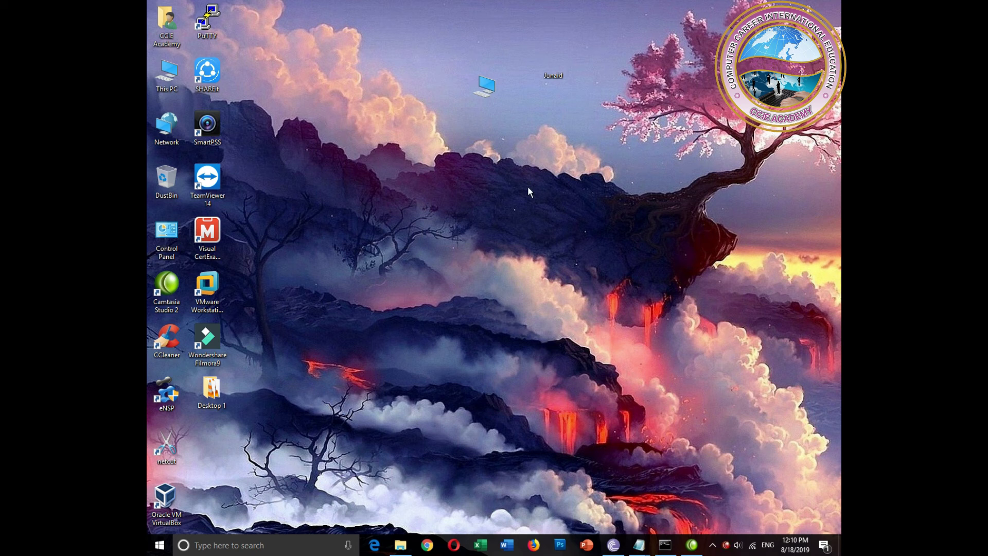
left_click_drag(304, 1, 146, 509)
left_click(302, 399)
left_click_drag(267, 0, 147, 523)
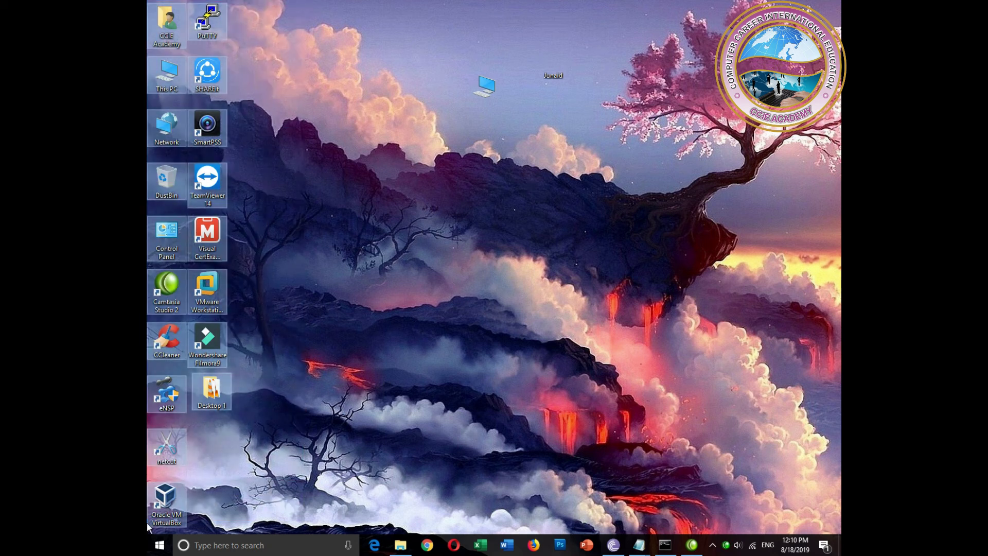
left_click(400, 343)
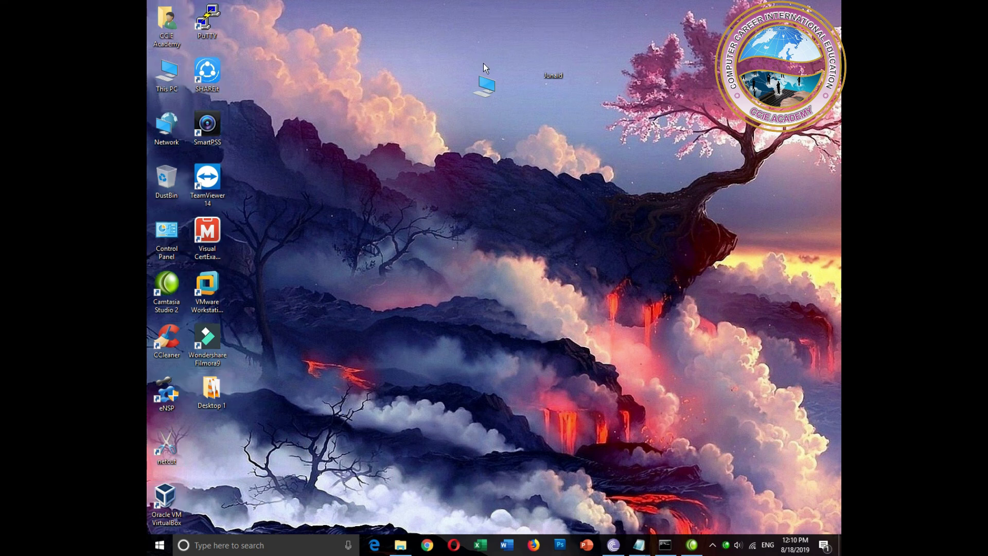